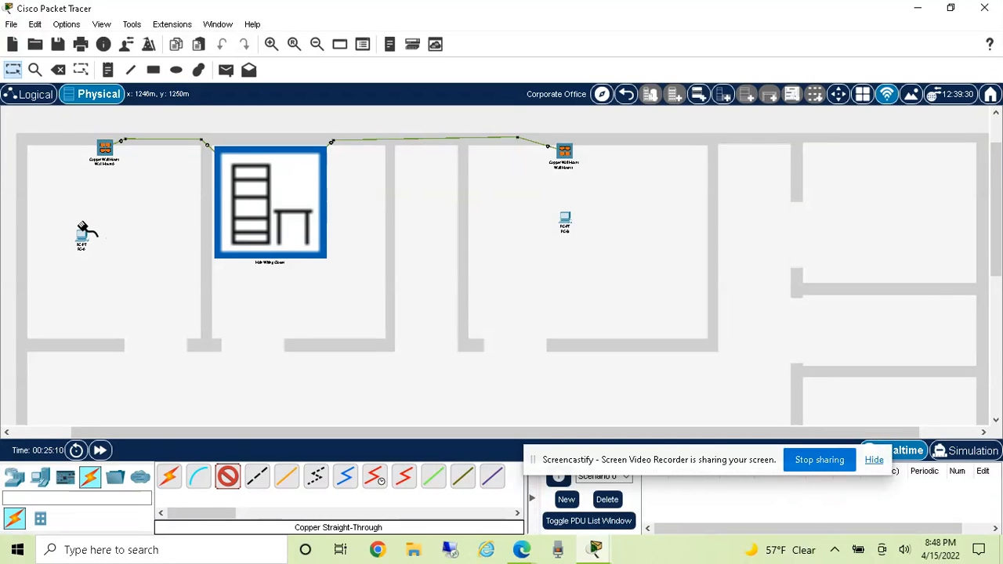
Connect PC-A's FastEthernet0 port to Jack1 of the copper wall mount in its room with a copper straight-through cable.
mouse_move(86, 235)
mouse_move(106, 149)
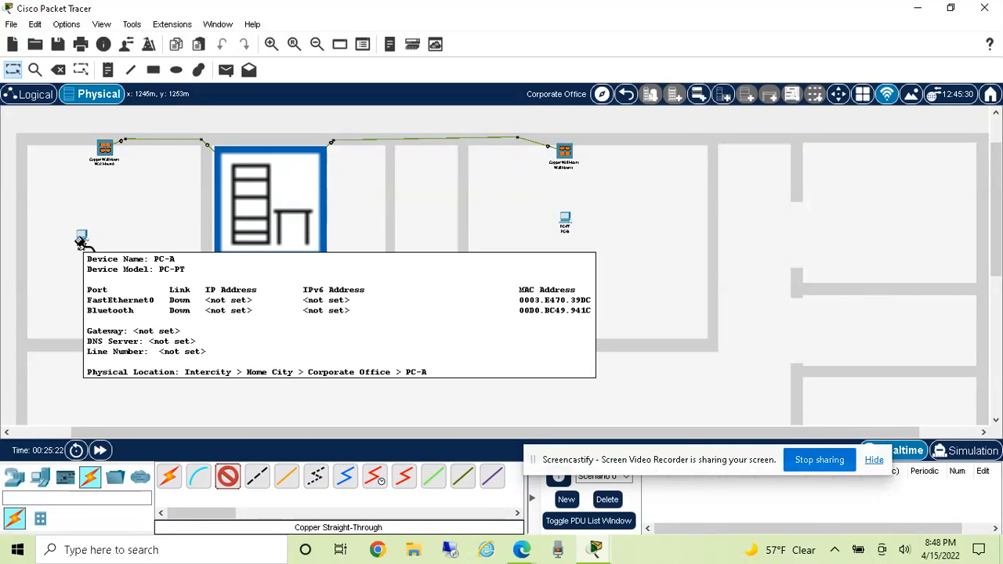
left_click(81, 243)
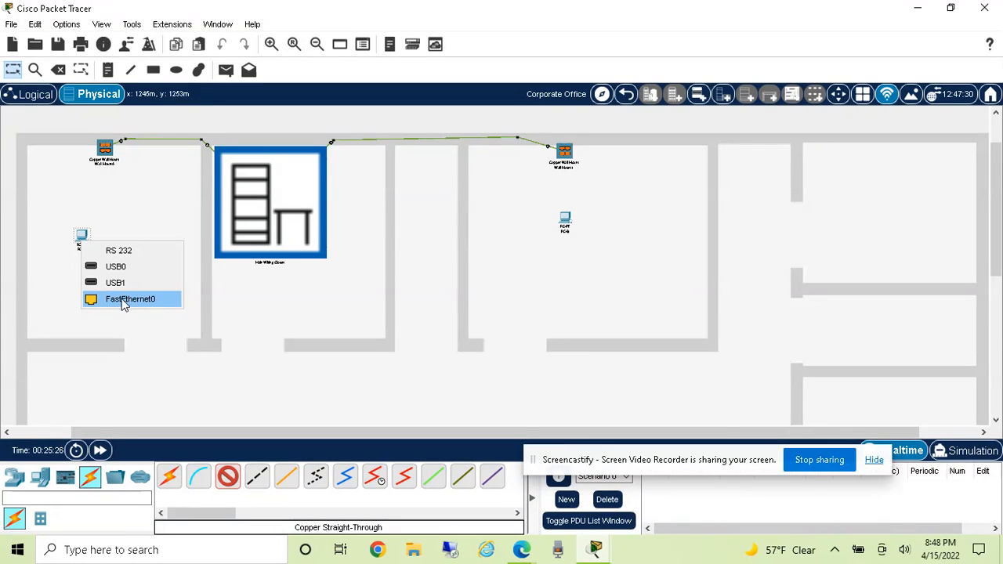
left_click(128, 300)
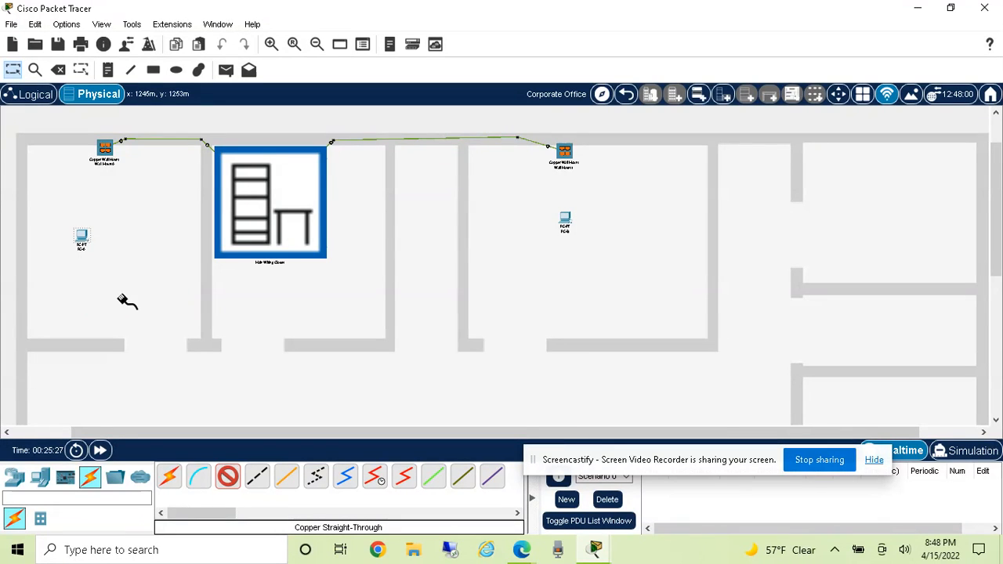
left_click(106, 148)
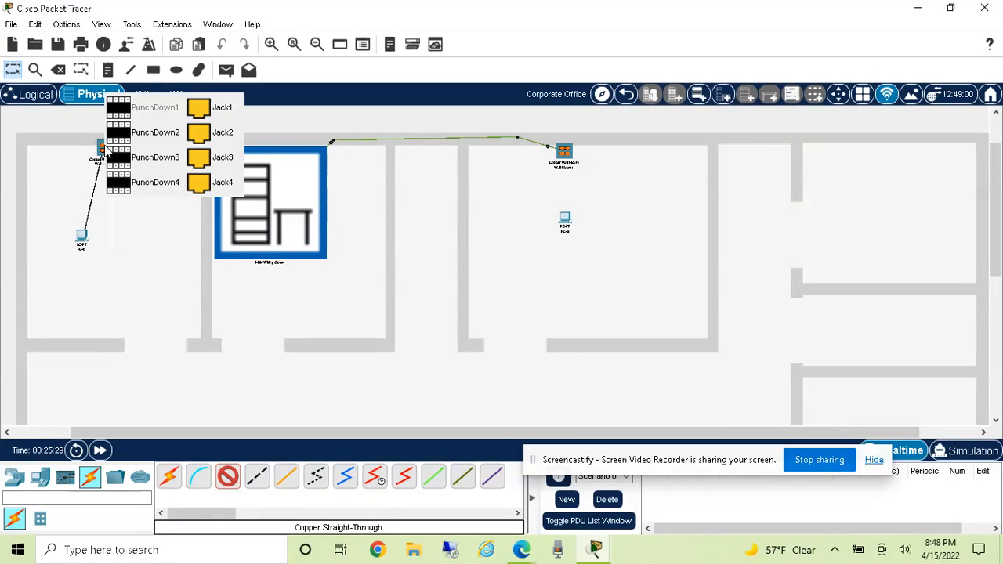
left_click(220, 111)
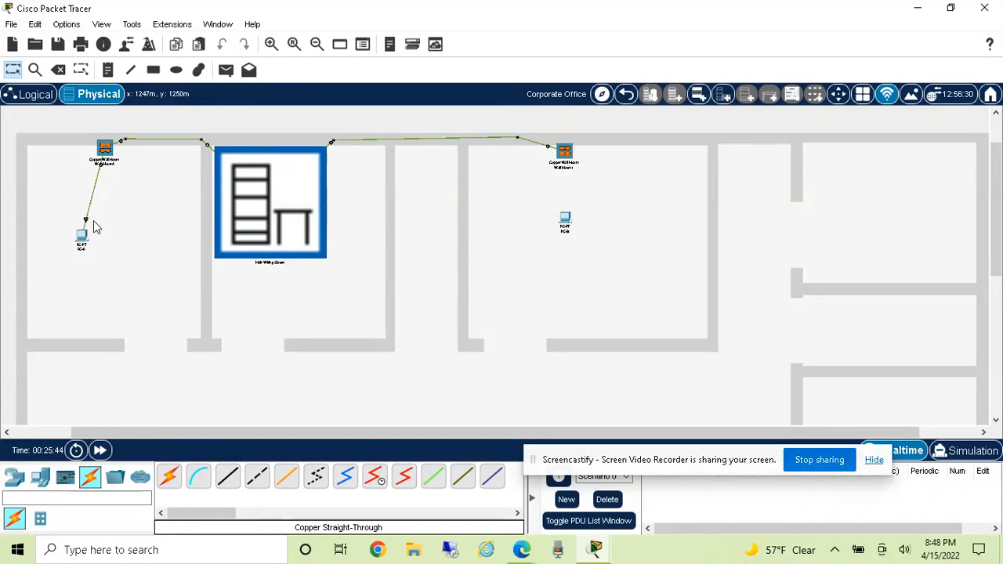
mouse_move(88, 222)
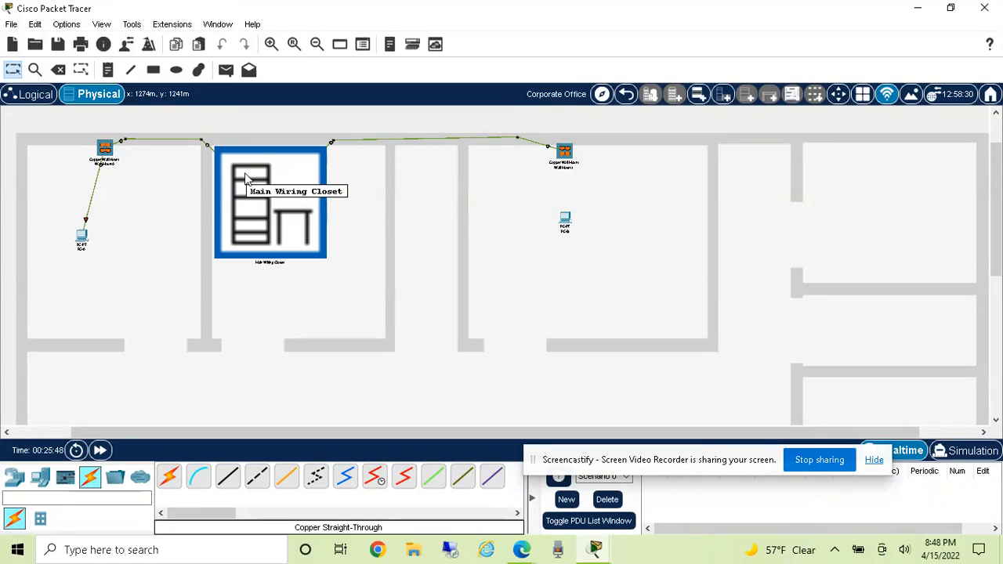
In the Main Wiring Closet, connect Jack1 of Patch Panel0 to port Fa0/1 of switch S1 with a copper straight-through cable.
left_click(272, 210)
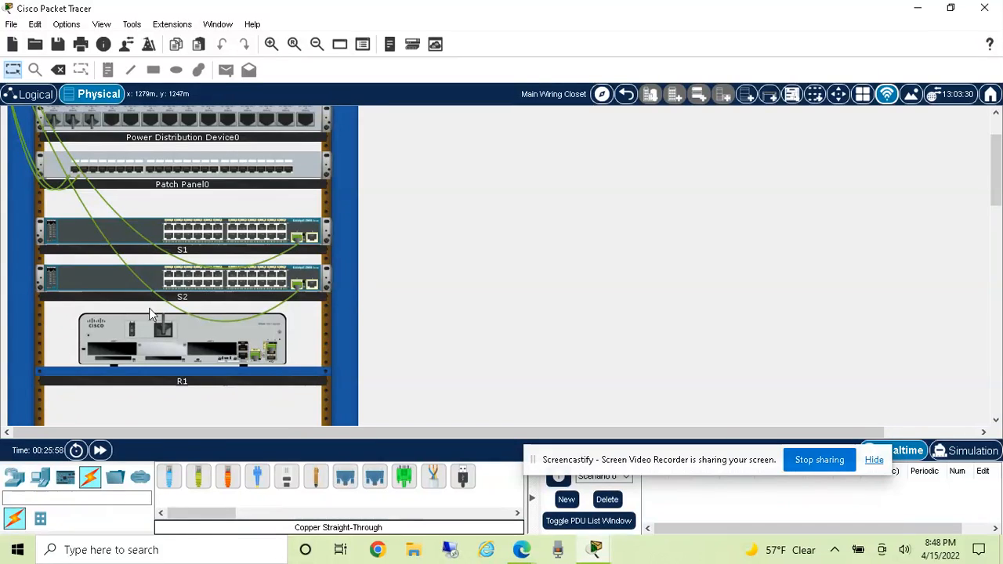
left_click(201, 480)
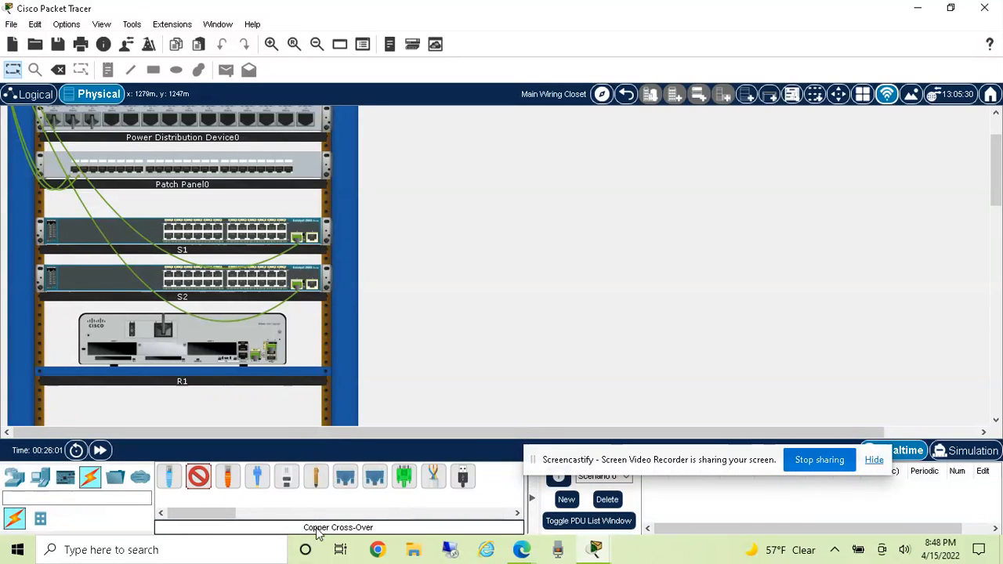
left_click(201, 479)
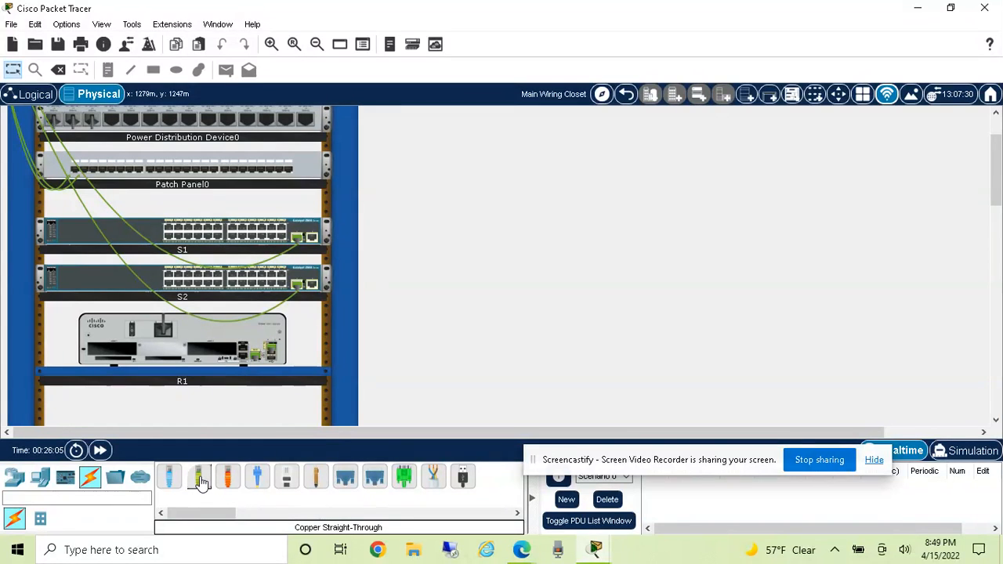
left_click(202, 480)
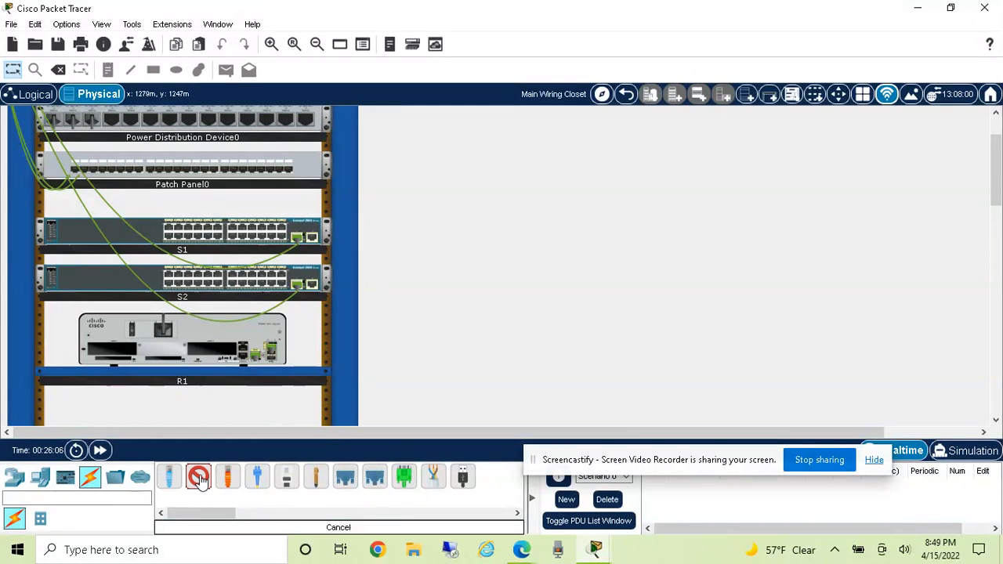
left_click(74, 169)
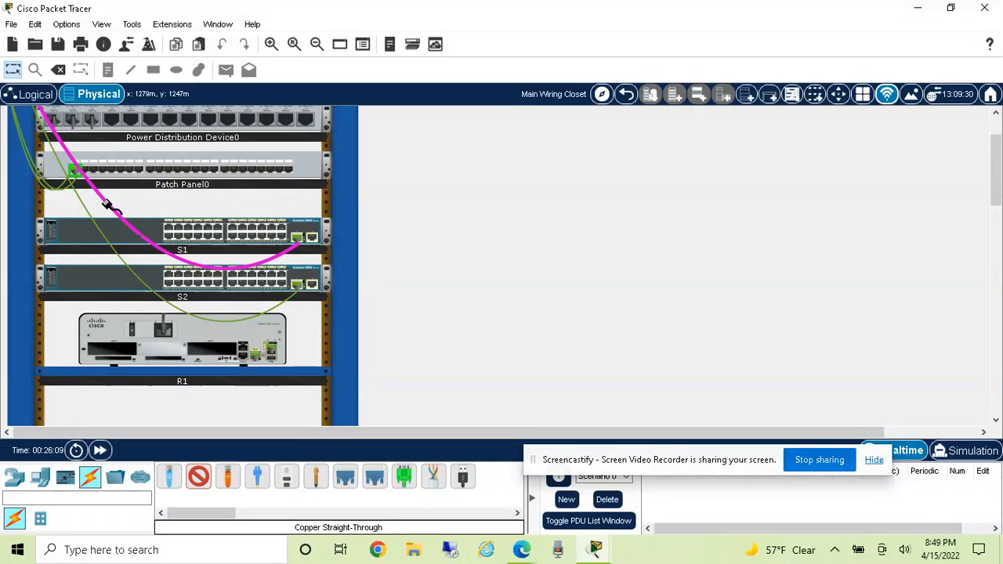
left_click(169, 228)
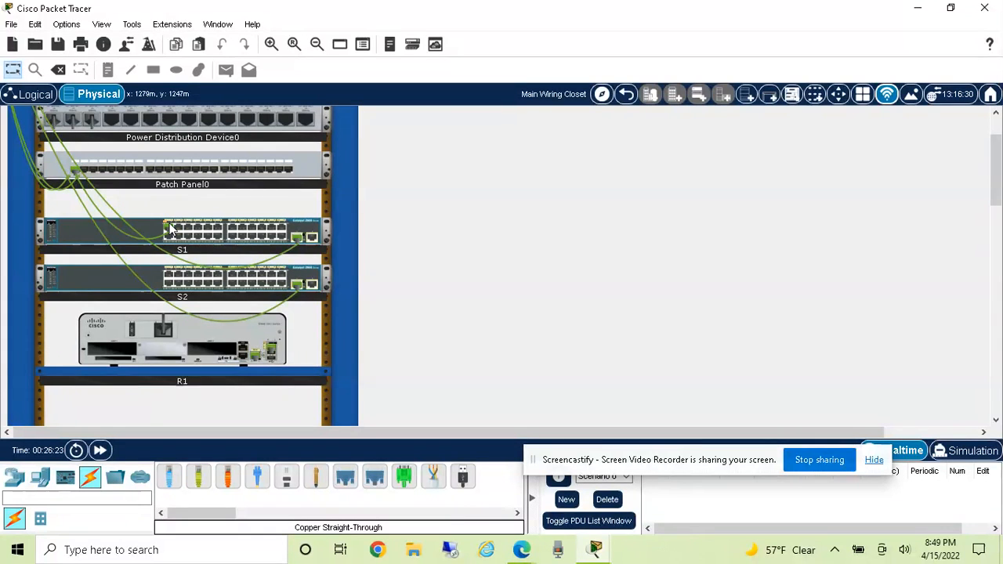
mouse_move(169, 228)
Back in the Corporate Office, connect Jack1 of the other wall mount to PC-B's FastEthernet0 with a straight-through cable and shift PC-B slightly down.
left_click(626, 94)
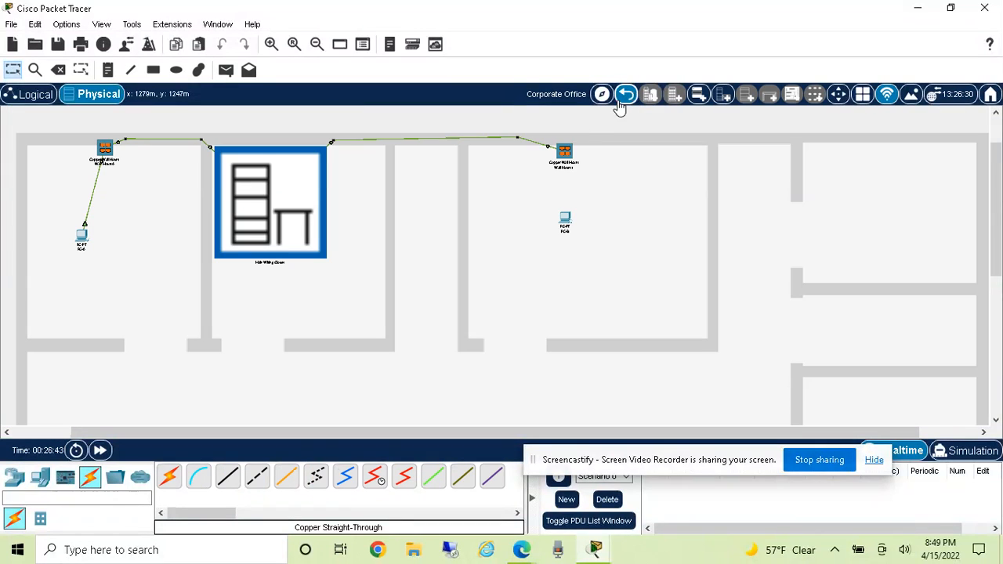
left_click(227, 476)
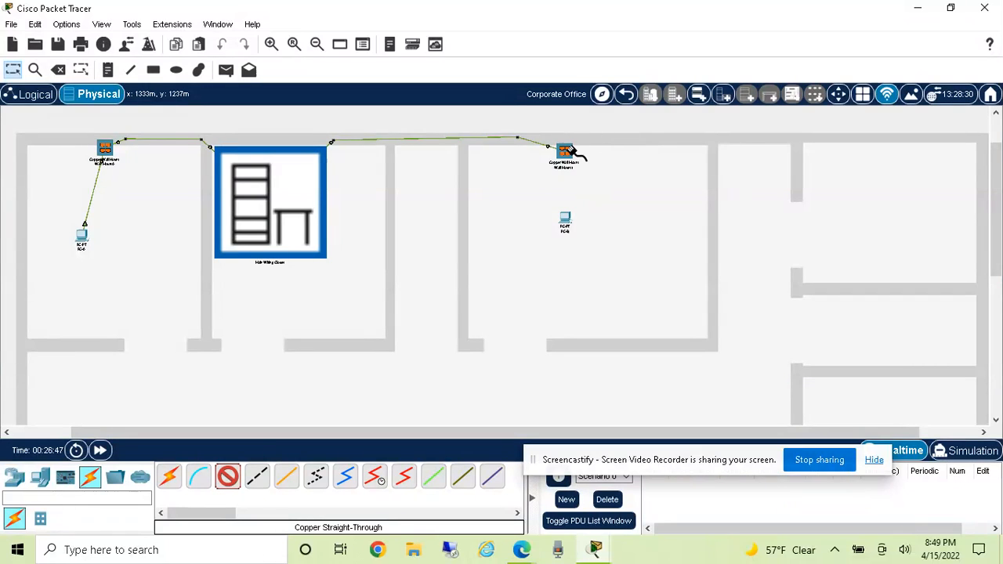
left_click(569, 154)
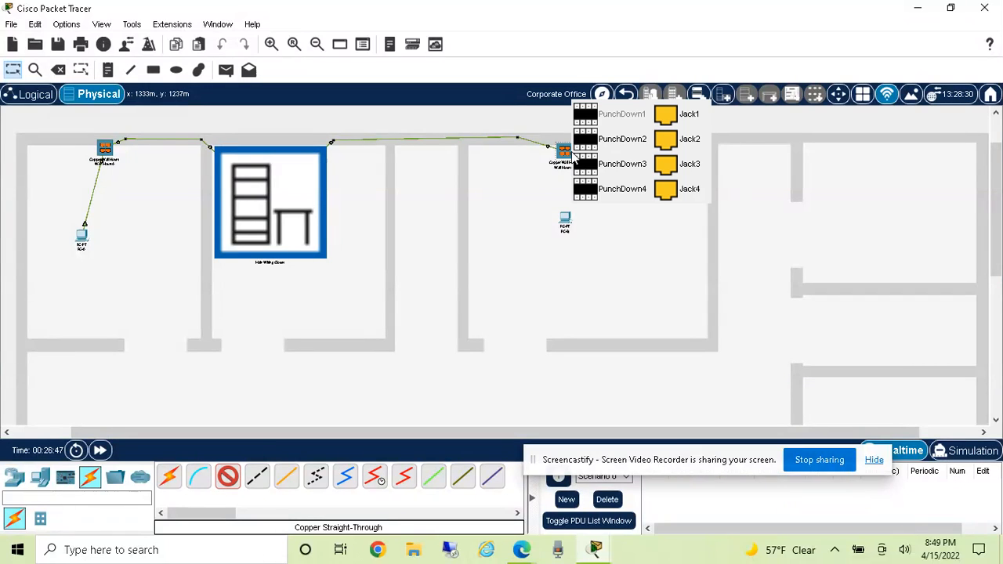
left_click(694, 117)
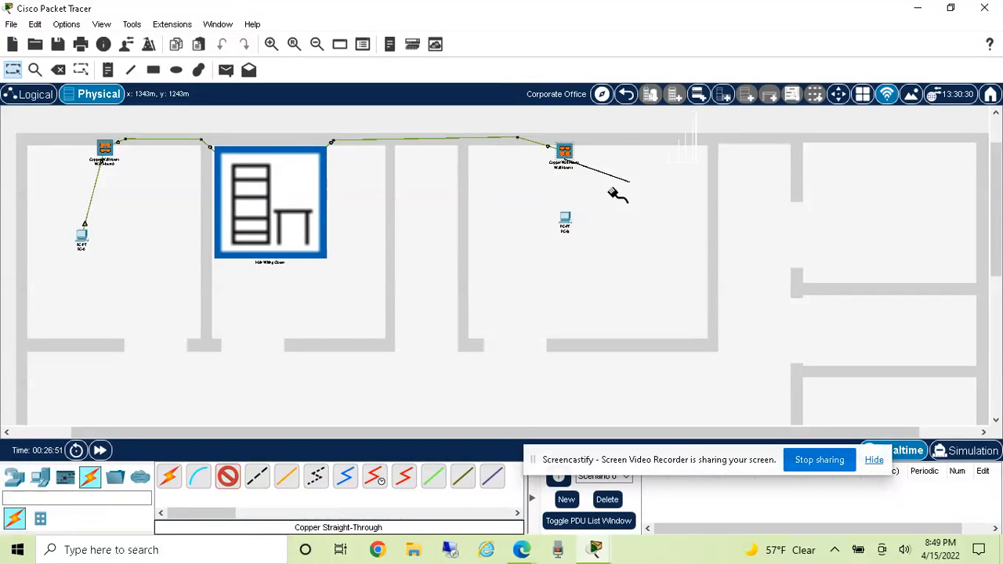
left_click(566, 223)
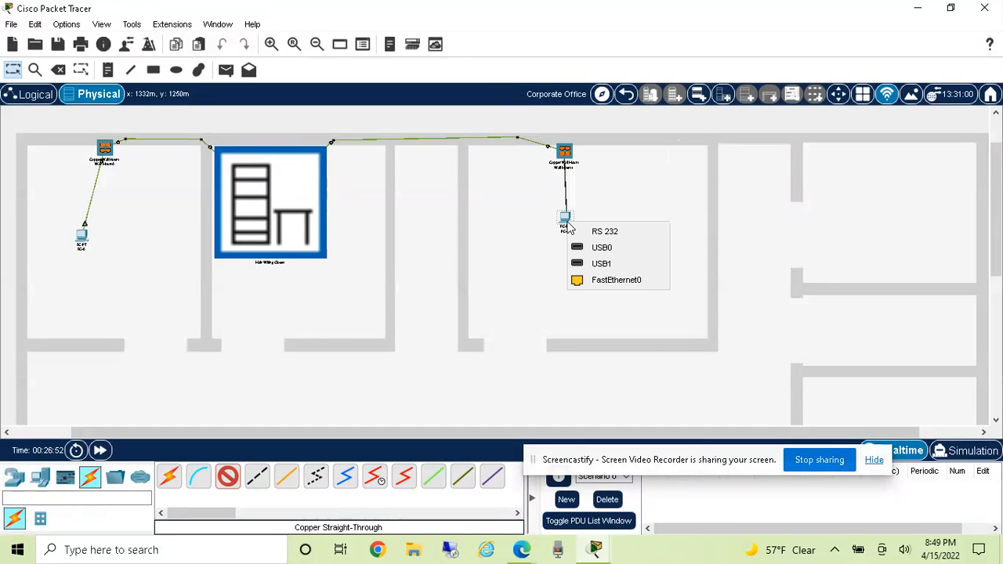
left_click(599, 281)
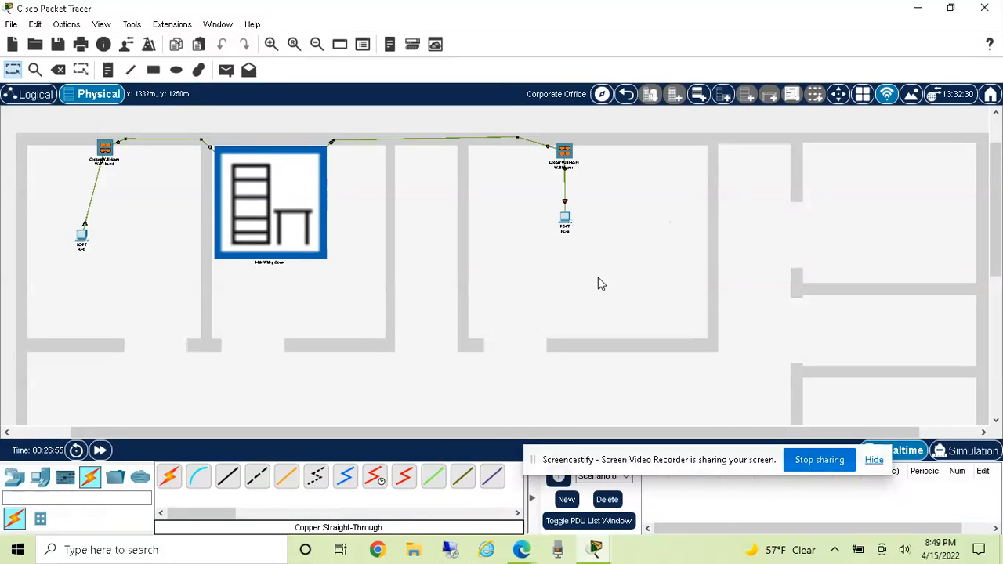
left_click_drag(566, 224, 576, 230)
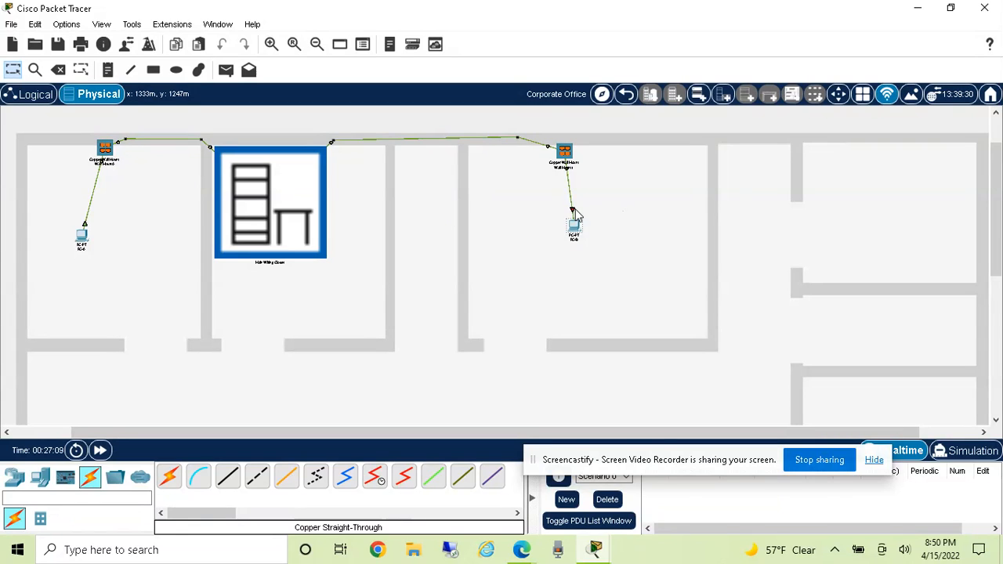
In the Main Wiring Closet, connect Jack2 of Patch Panel0 to port Fa0/1 of switch S2 with a copper straight-through cable.
left_click(293, 208)
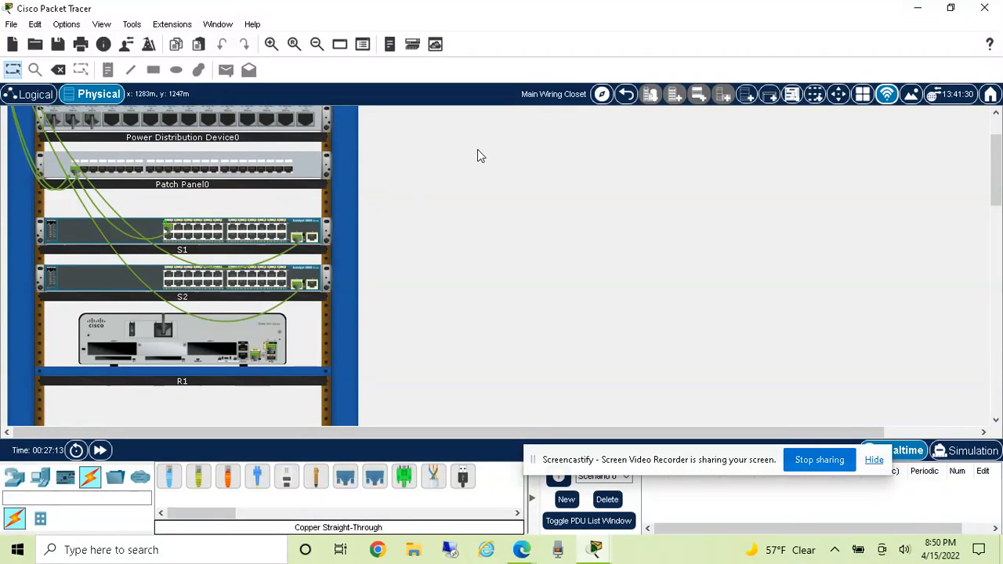
left_click(626, 94)
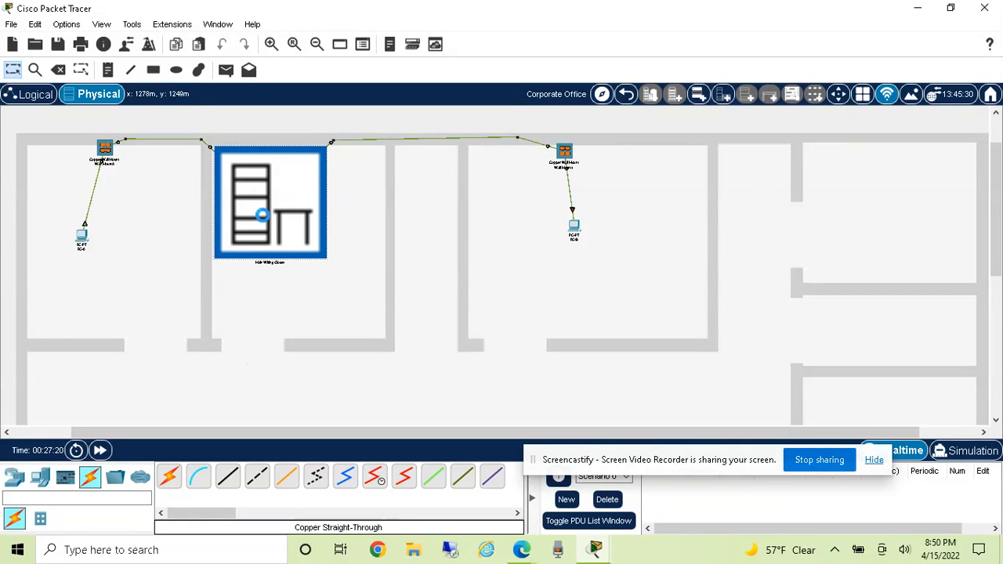
left_click(264, 215)
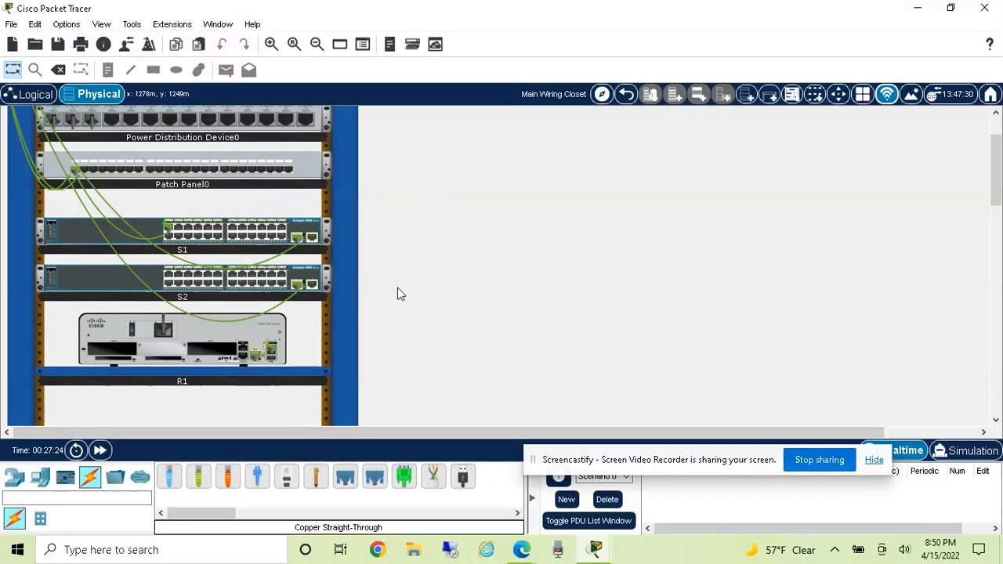
left_click(200, 480)
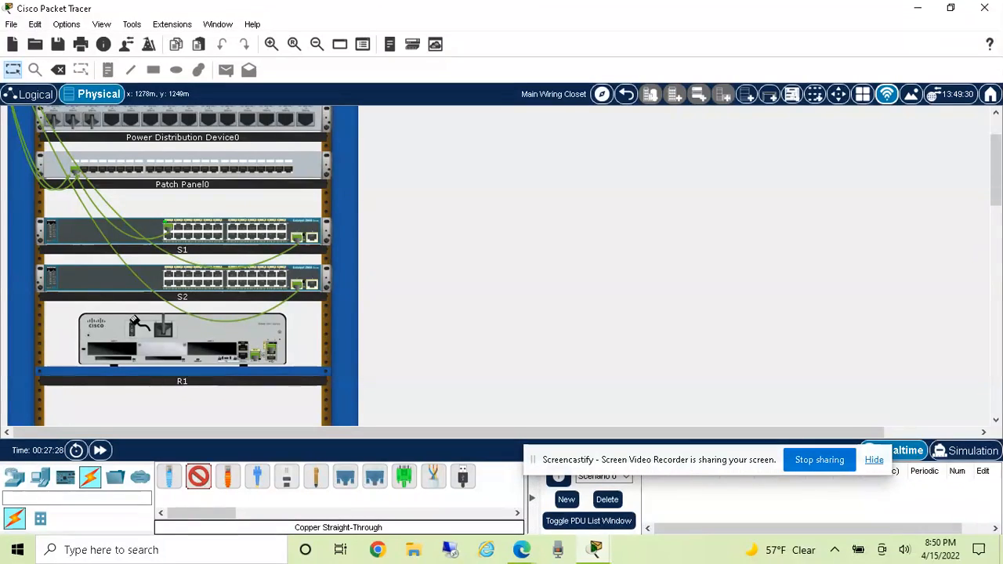
left_click(83, 170)
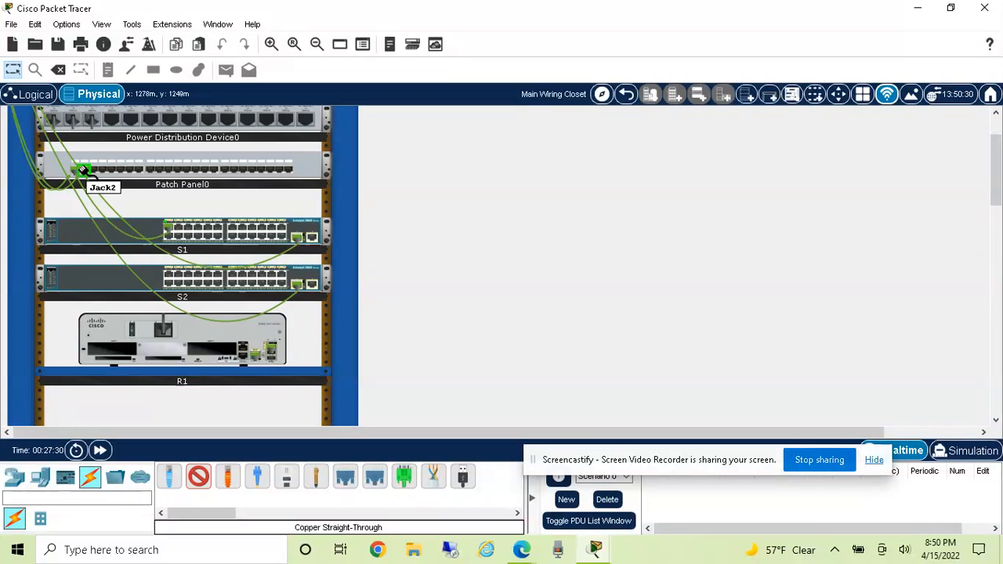
left_click(168, 274)
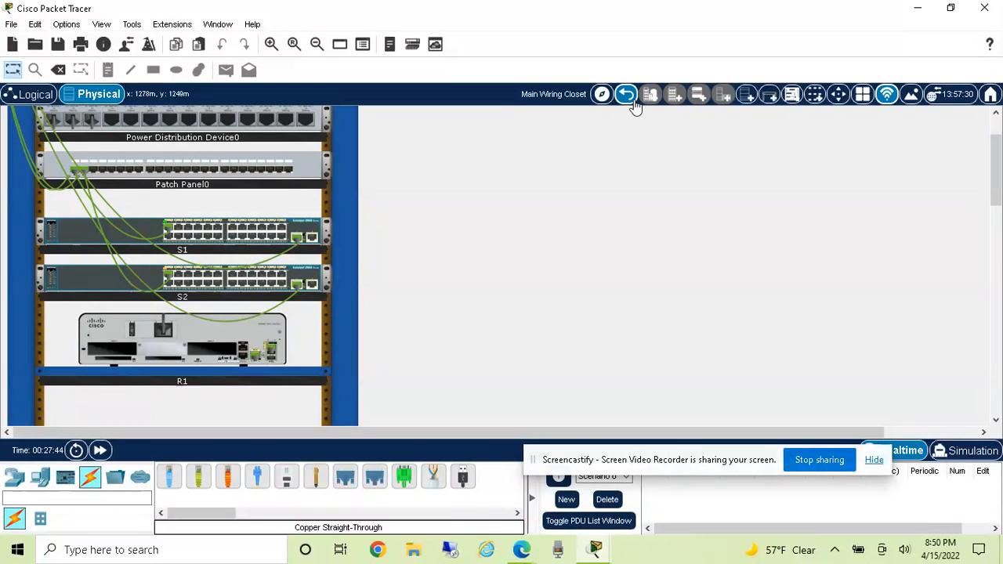
mouse_move(185, 281)
In the logical workspace, nudge S1 and bring PC-A beside S1 and PC-B beside S2.
left_click(36, 95)
left_click_drag(151, 263, 164, 269)
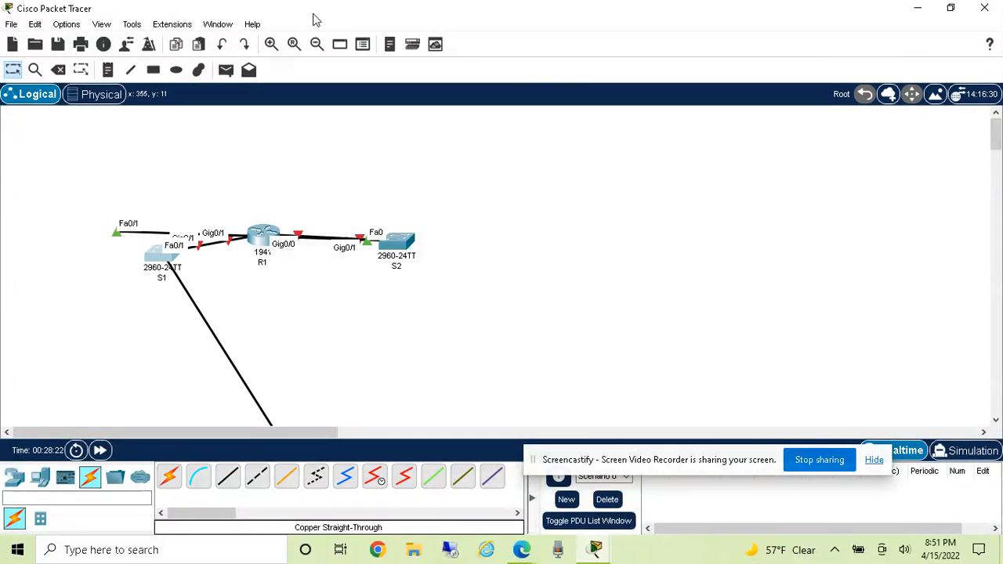
left_click(317, 44)
left_click(317, 43)
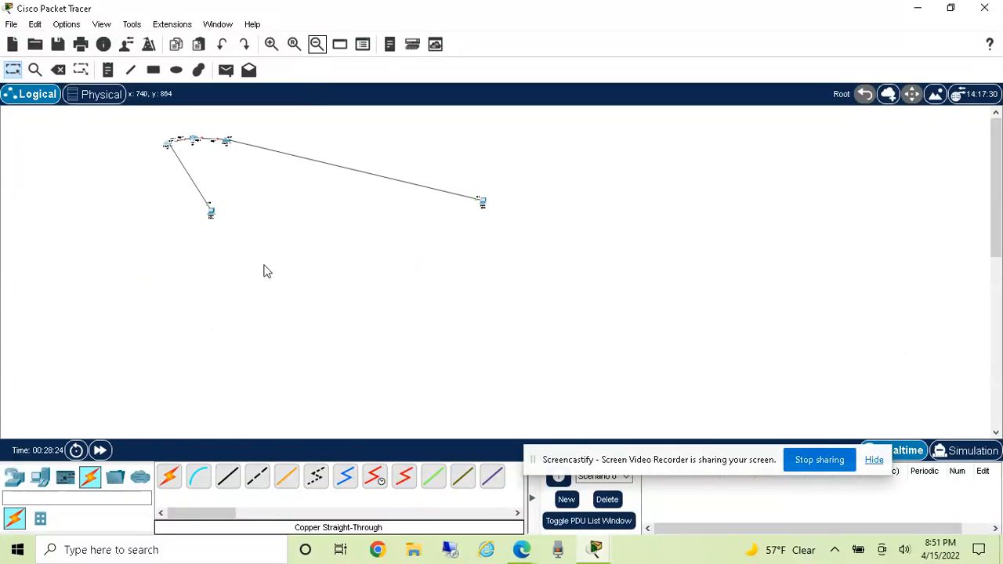
left_click_drag(210, 213, 112, 157)
left_click_drag(484, 203, 288, 149)
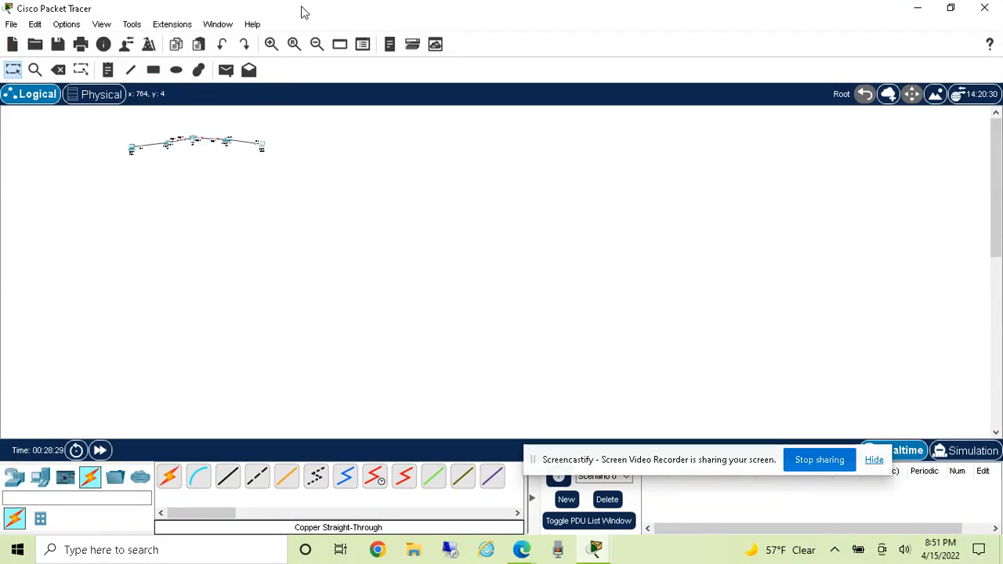
Rearrange PC-A, S1, R1 and S2 in the logical workspace so the topology reads as a spaced-out row.
left_click(271, 44)
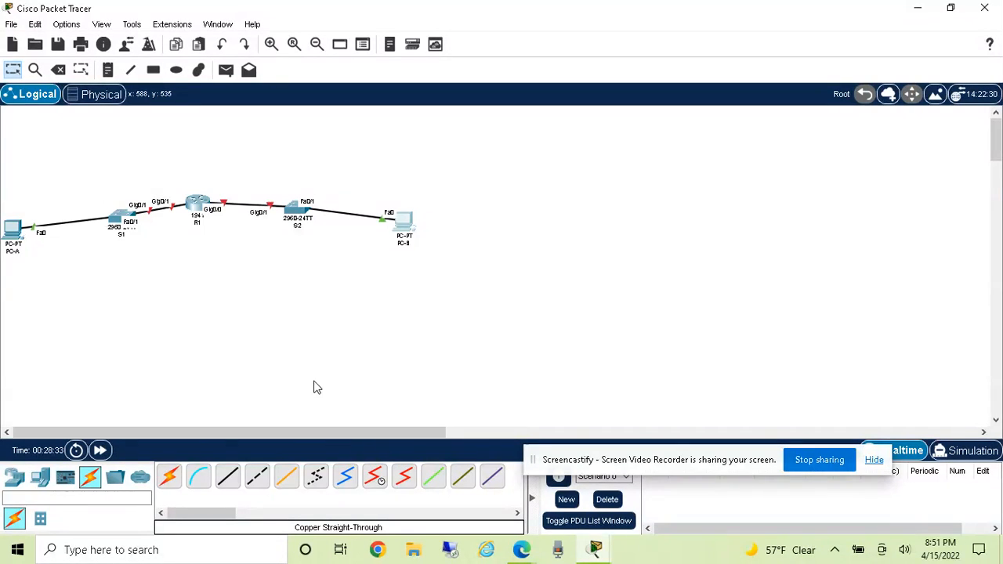
left_click_drag(11, 233, 53, 267)
left_click_drag(117, 222, 124, 238)
left_click_drag(221, 200, 235, 223)
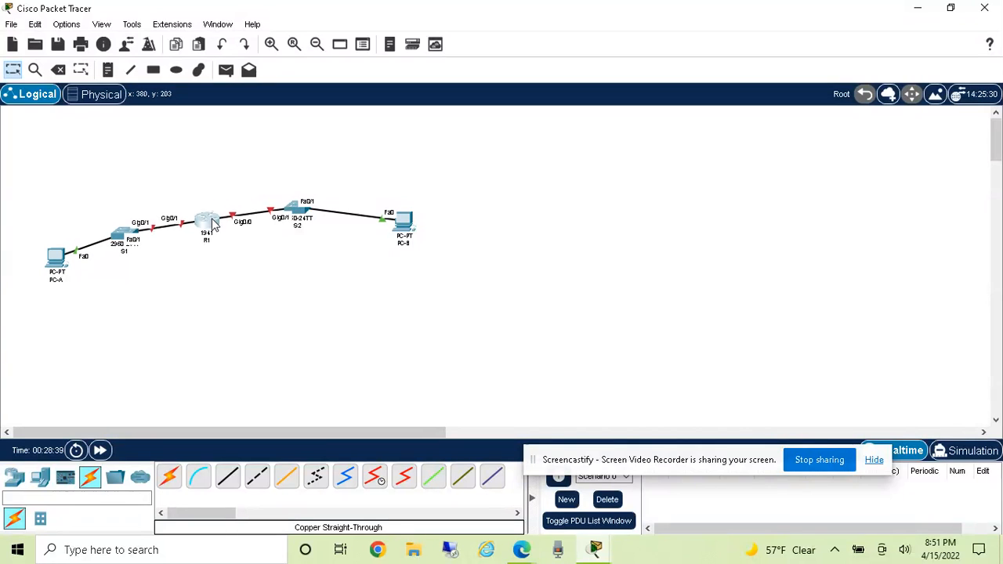
left_click_drag(301, 213, 295, 225)
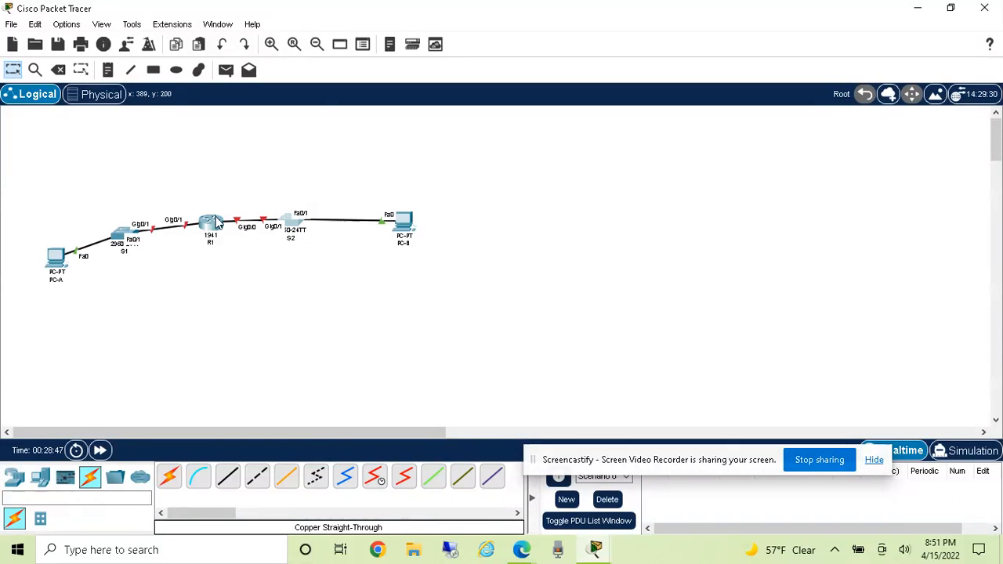
Switch to the browser to review the Beginning Network Addressing PT Activity topology, and return to Packet Tracer's physical view.
left_click(523, 554)
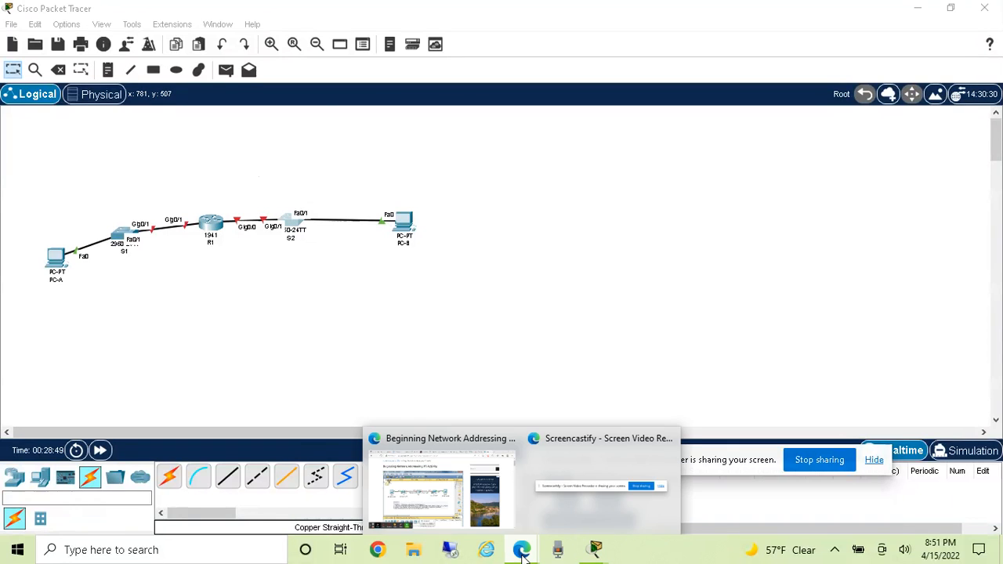
left_click(478, 517)
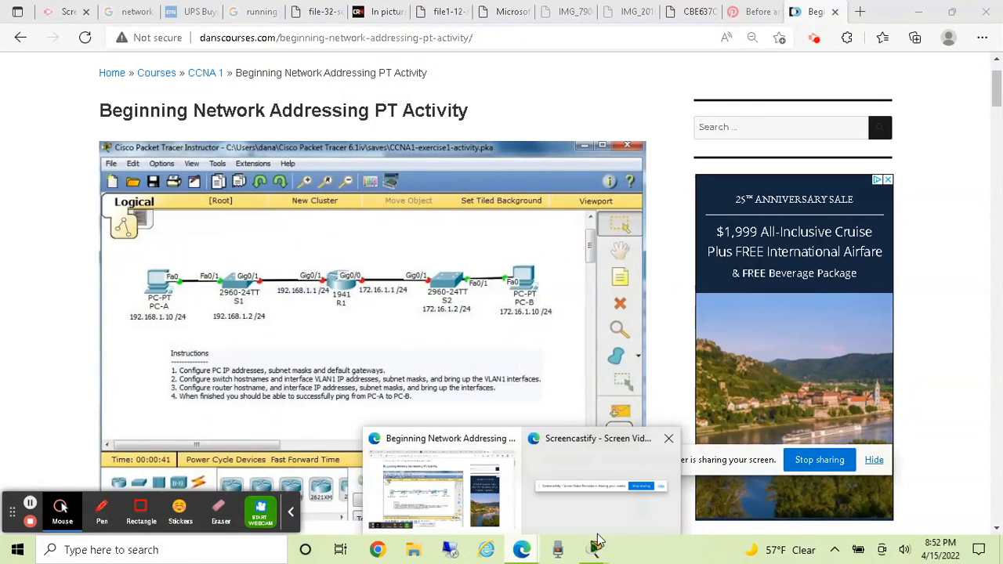
mouse_move(598, 544)
left_click(576, 480)
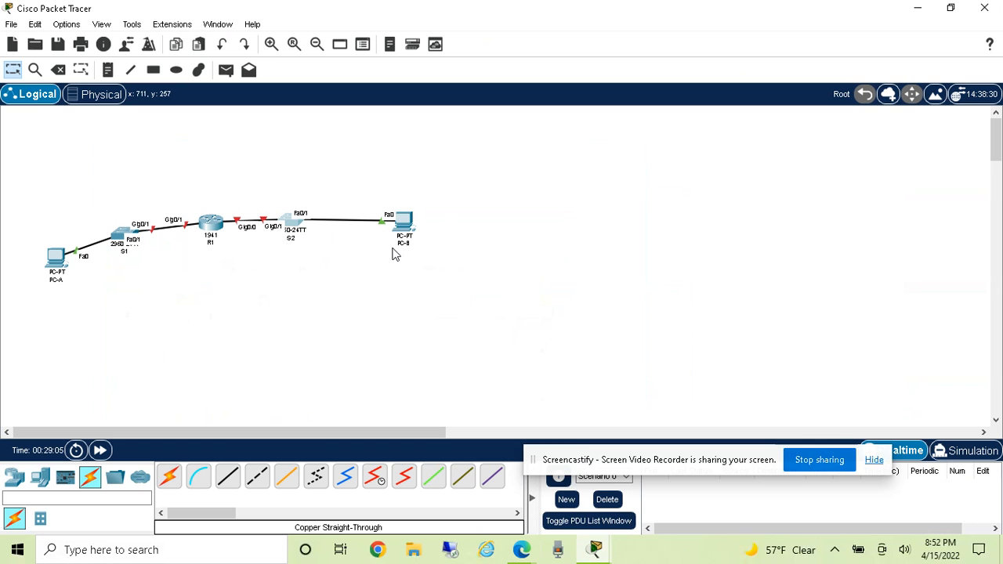
left_click(90, 99)
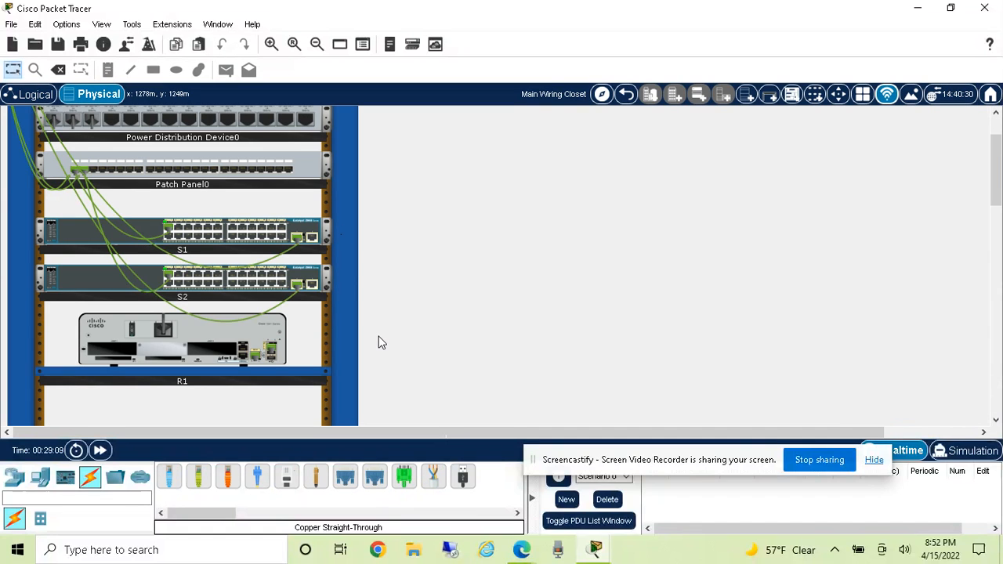
Open R1 from the logical workspace to check its command line, close it and return to the physical view of the Main Wiring Closet.
scroll(465, 314, "down", 2)
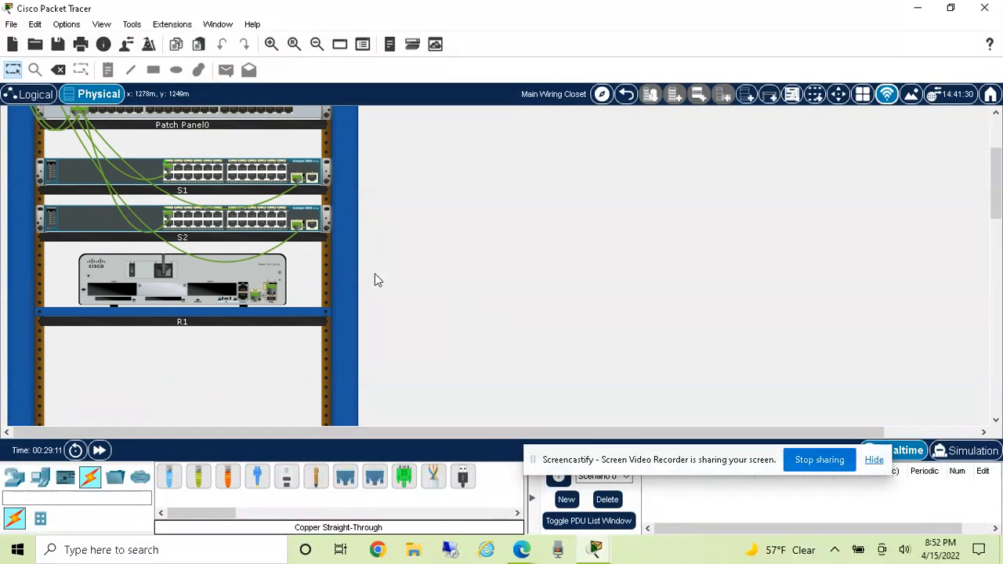
left_click(24, 94)
left_click(210, 235)
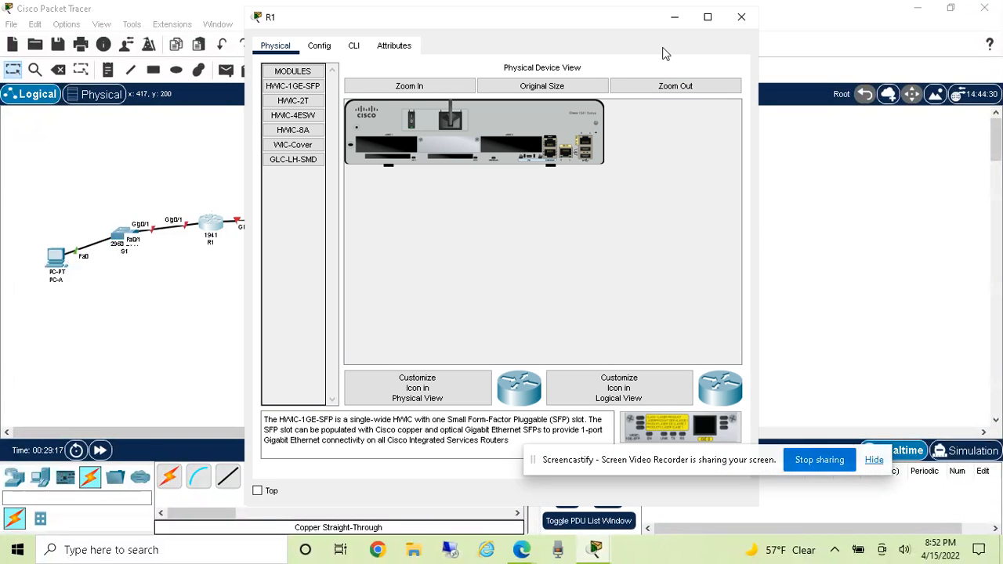
left_click(353, 47)
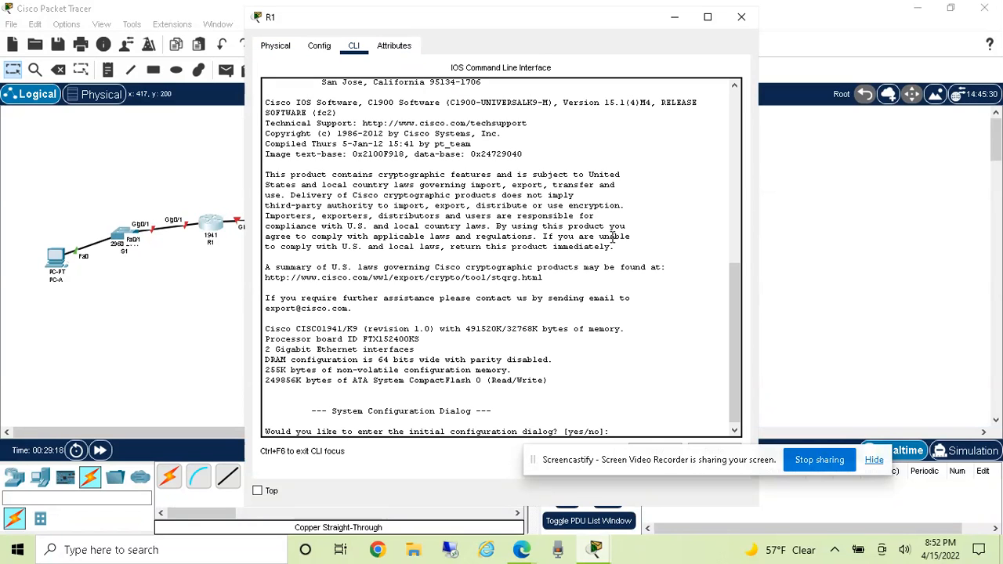
left_click(746, 16)
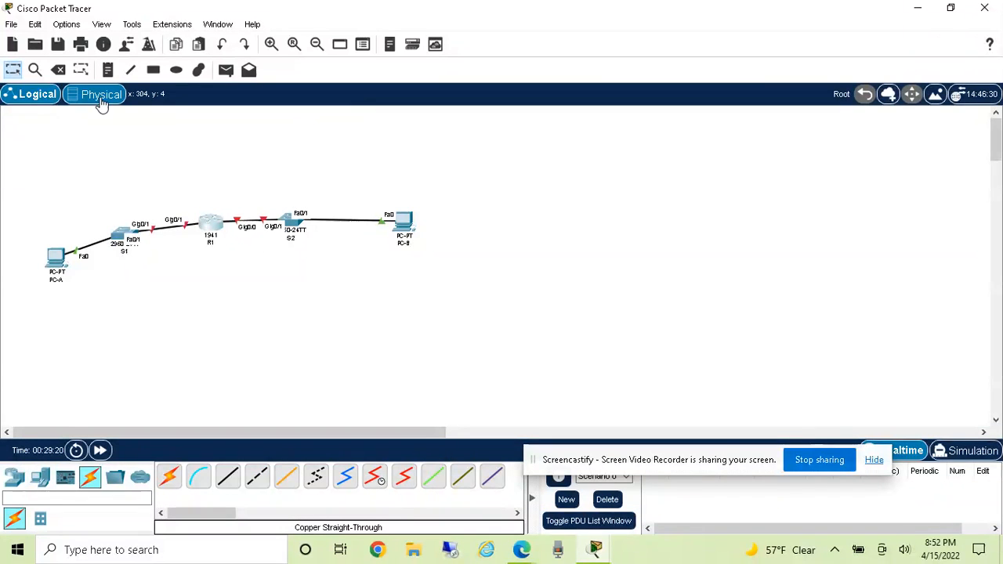
left_click(86, 96)
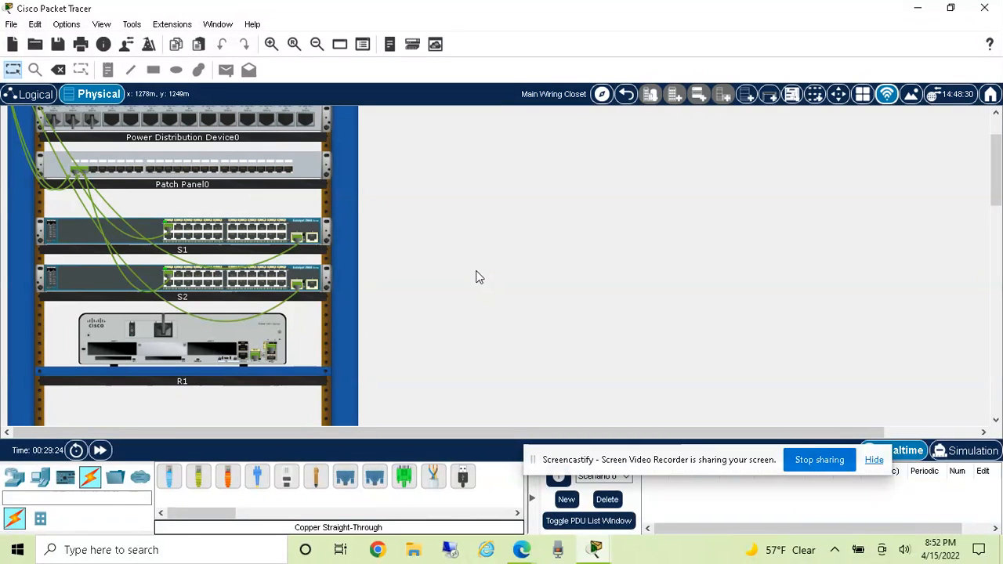
Choose a laptop as the end device to place and add a table for it in the Main Wiring Closet.
left_click(316, 45)
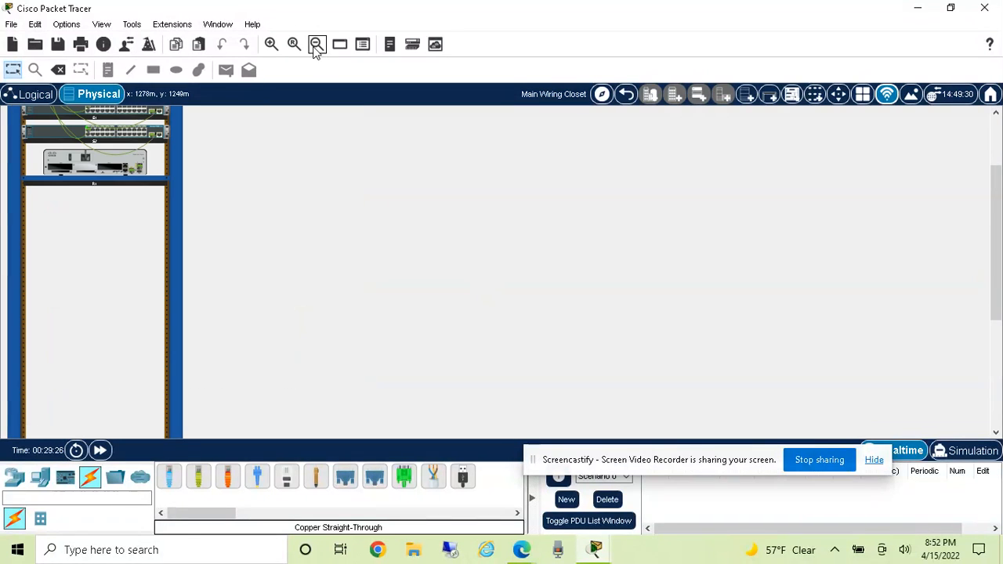
left_click(271, 43)
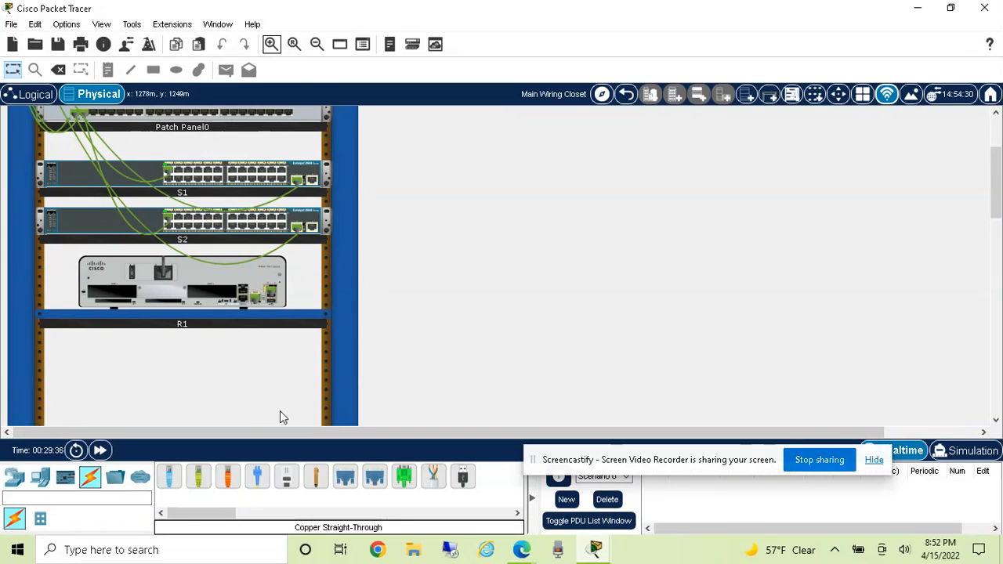
left_click(40, 477)
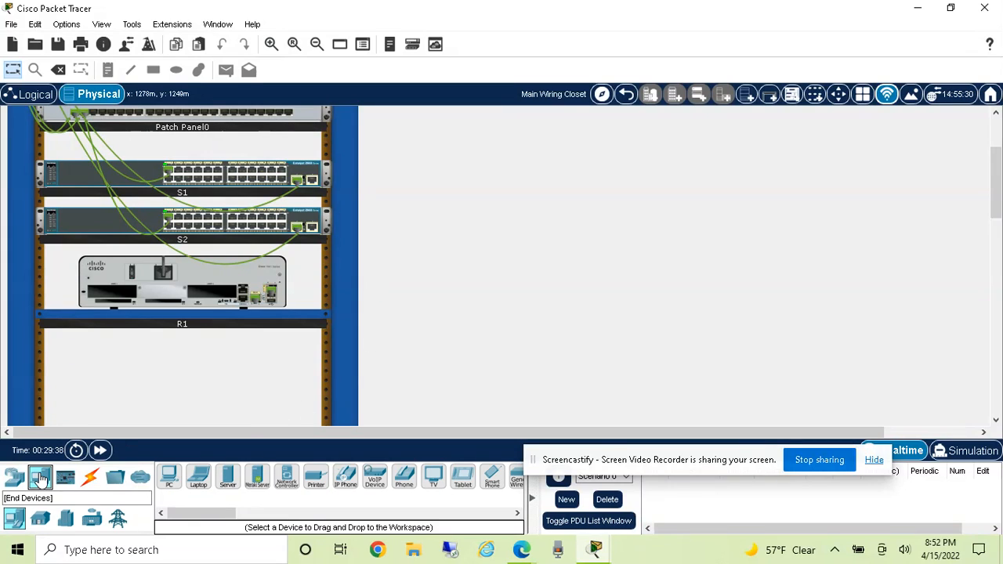
left_click(198, 480)
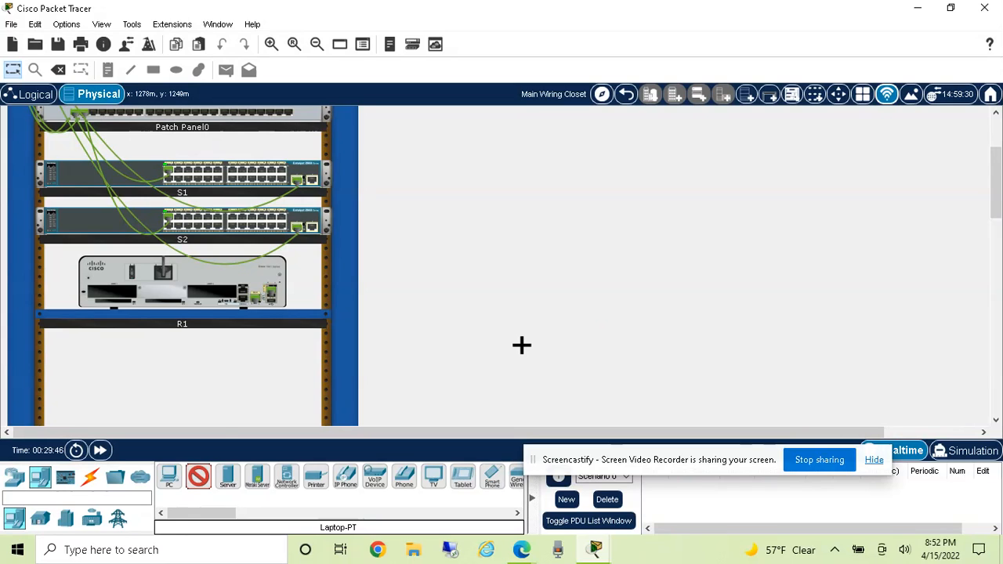
left_click(770, 95)
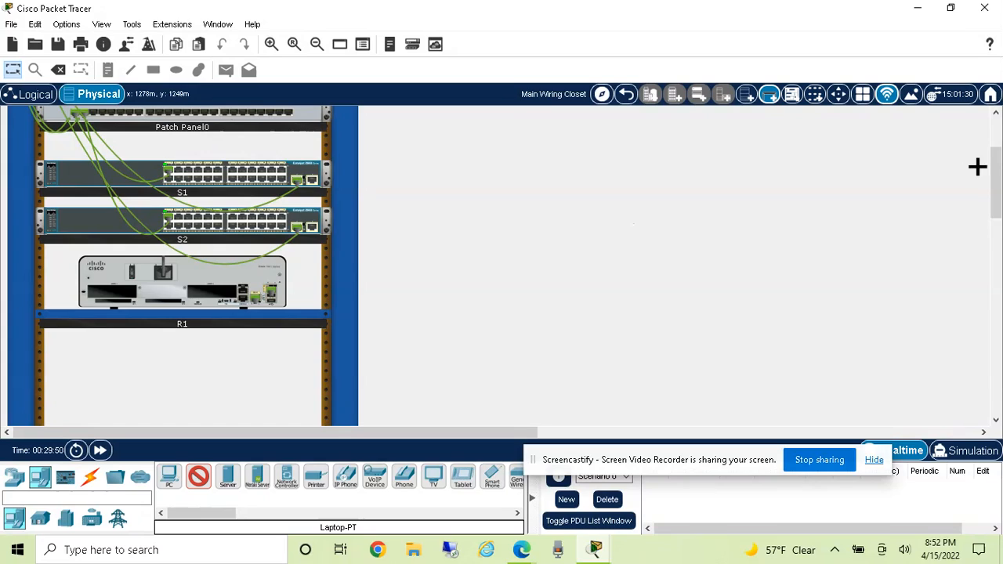